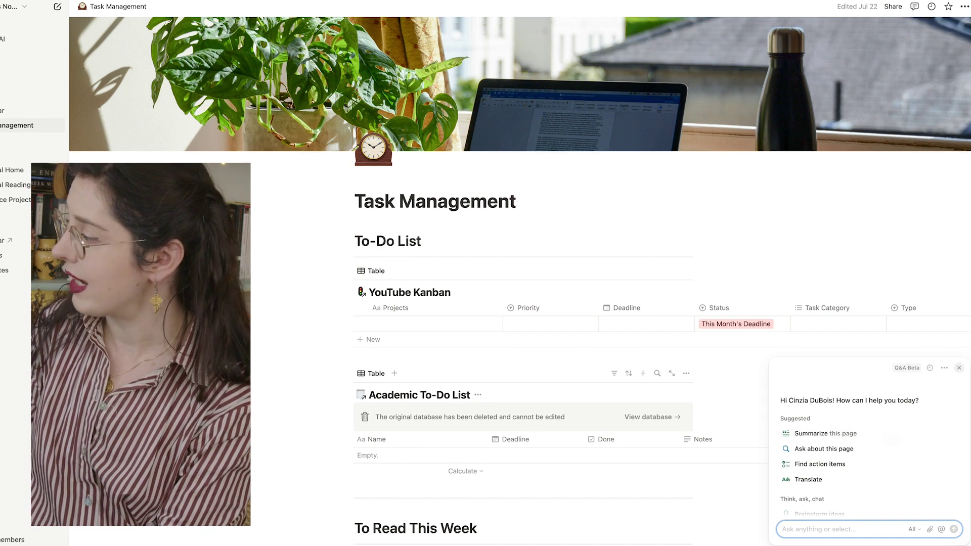
Close the Q&A assistant and scroll through the Dark Academia catalogue chat's arcane and diverse-voices categories
left_click(959, 368)
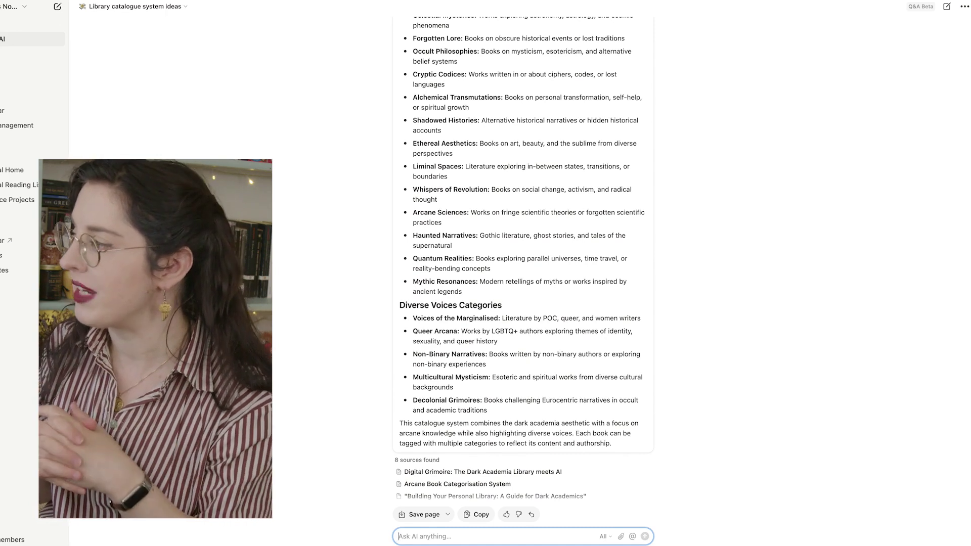
scroll(414, 274, "up", 5)
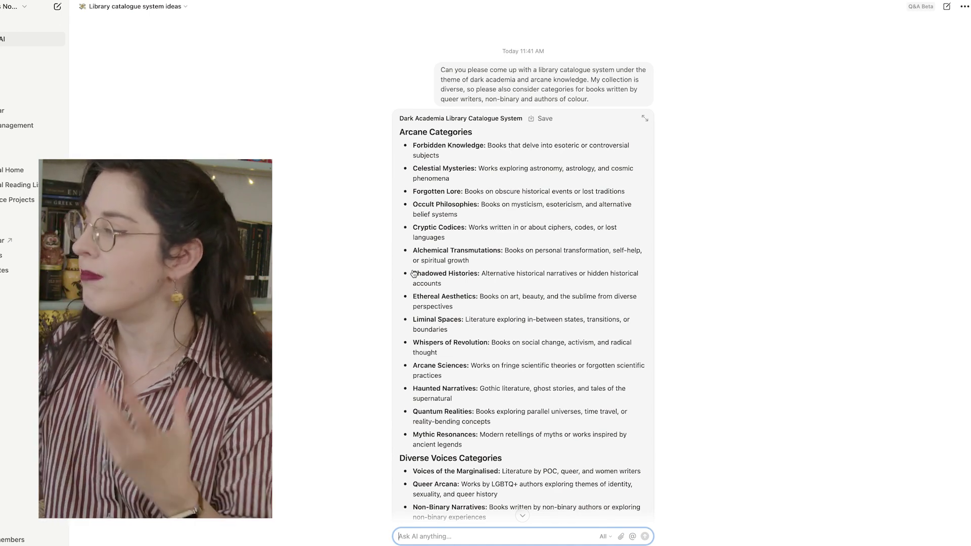
scroll(531, 383, "down", 3)
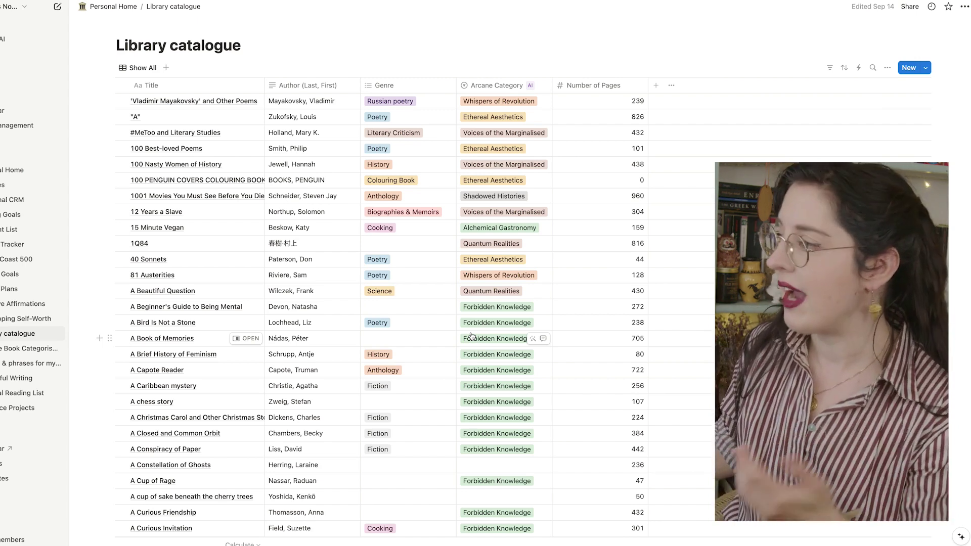
Regenerate the AI Arcane Category for A Meal in Winter and A Natural History of Dragons
scroll(470, 335, "down", 15)
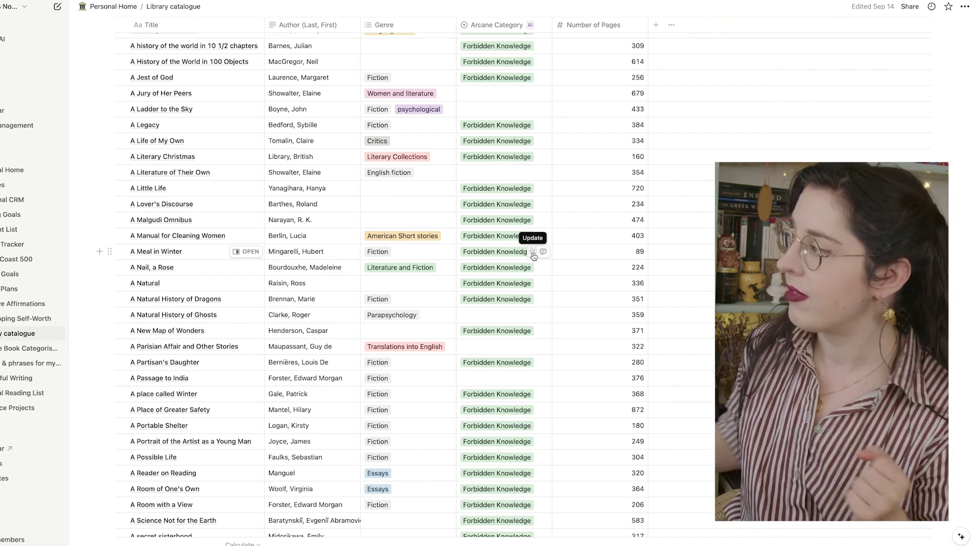
left_click(533, 253)
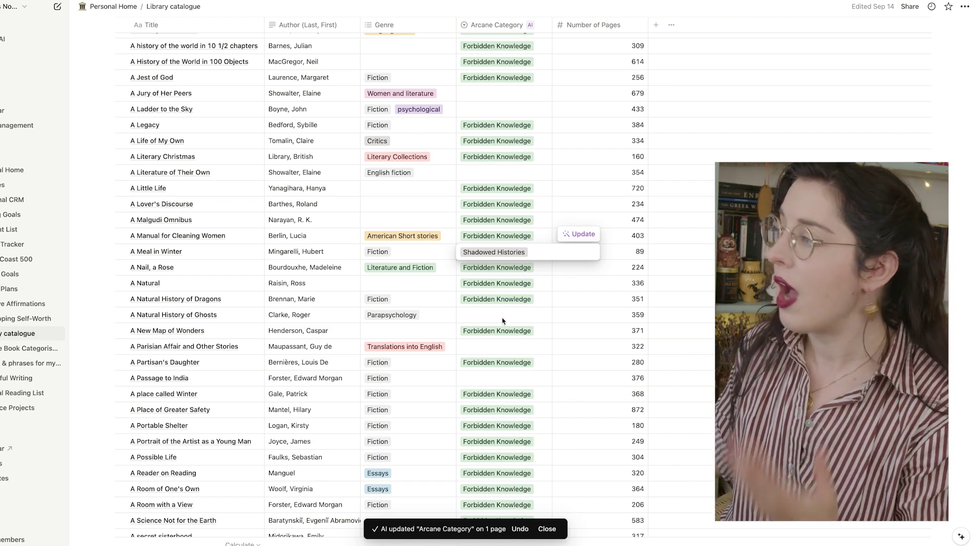
key("Escape")
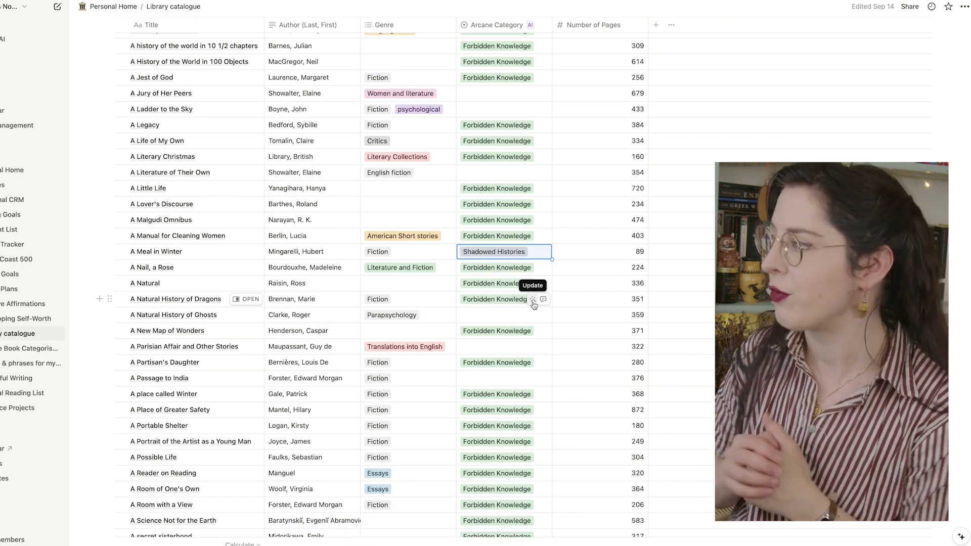
left_click(532, 302)
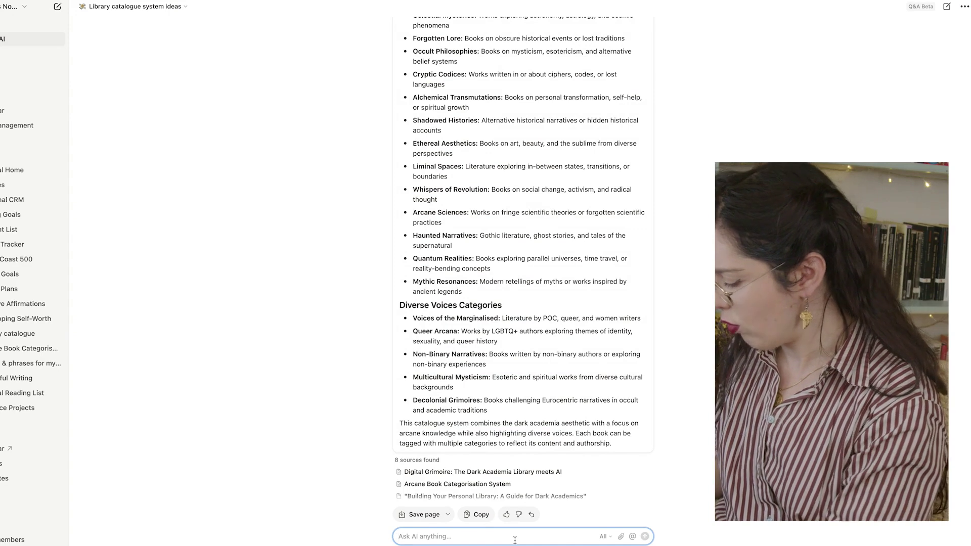
Ask Notion AI which books in the library will be useful for black plague research
type("Explore my library")
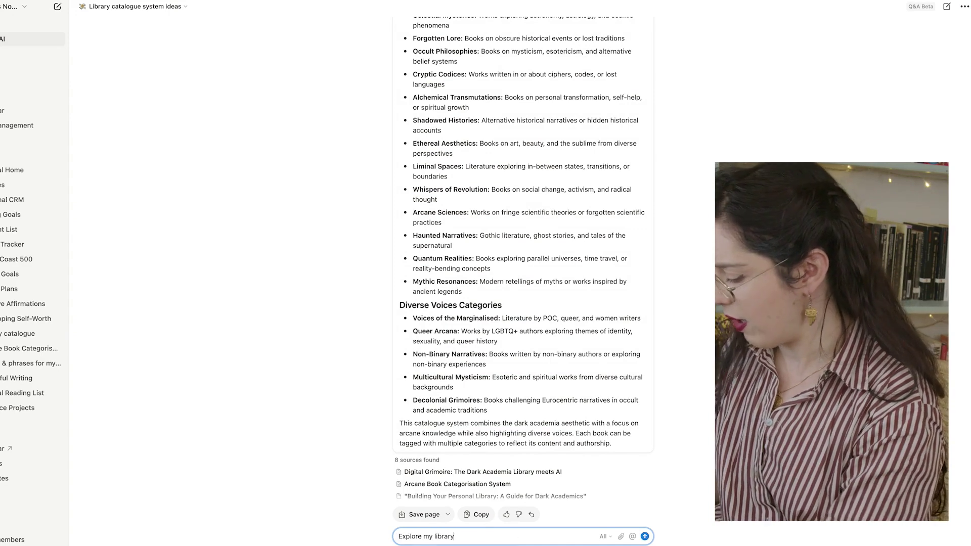
type(" and identify which books w")
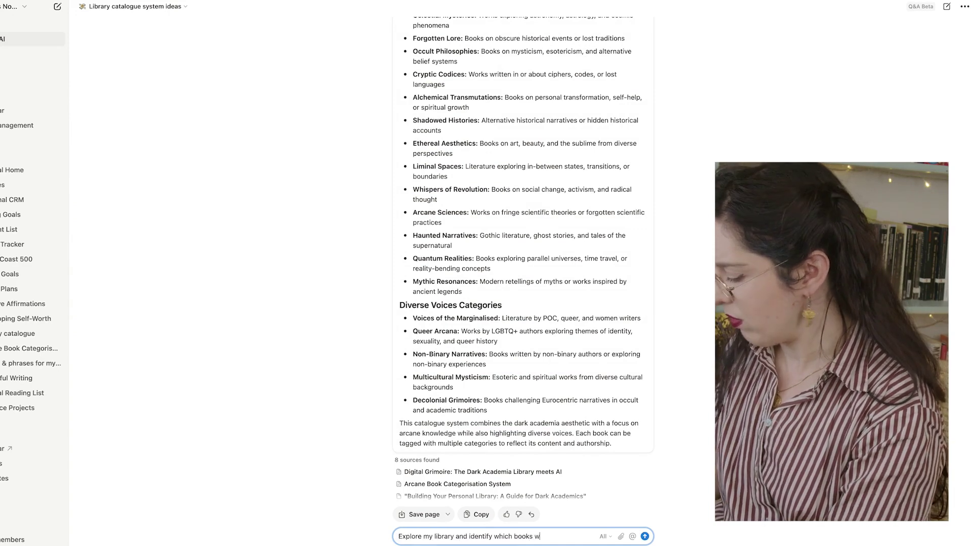
type("ill be us")
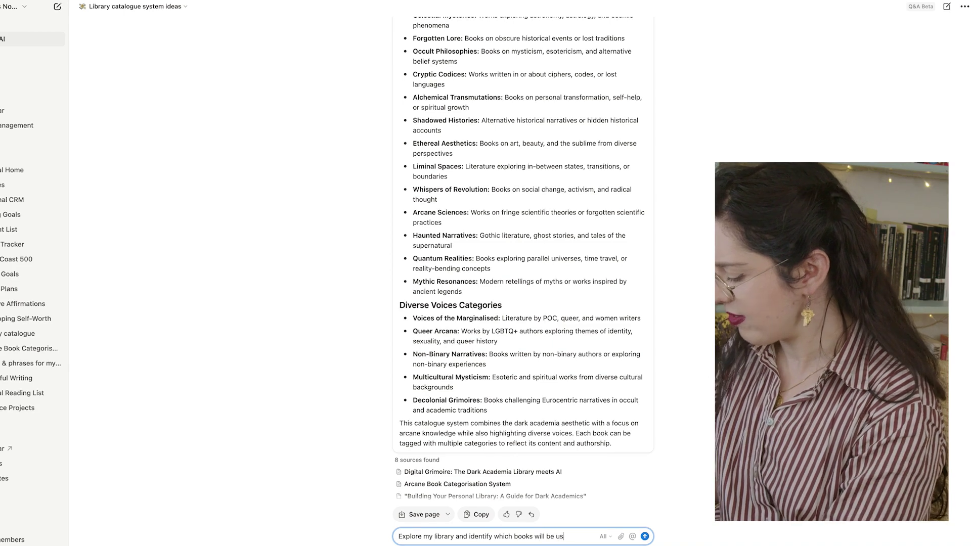
type("eful for research ")
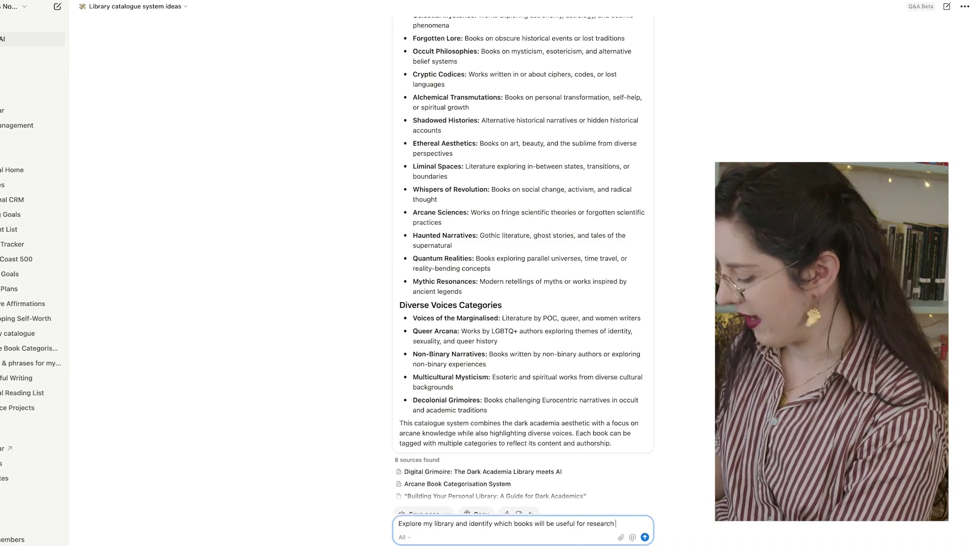
type("on the black plague")
left_click(644, 537)
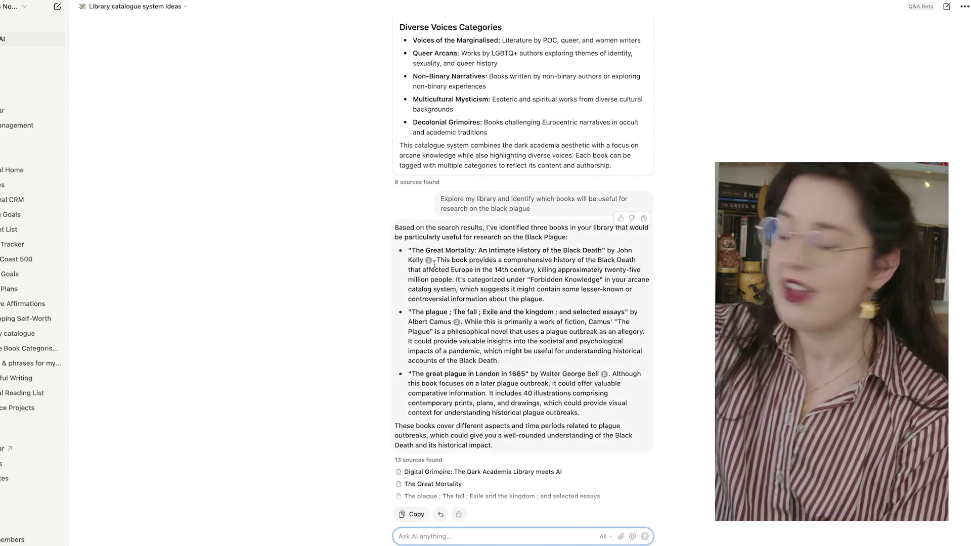
mouse_move(429, 261)
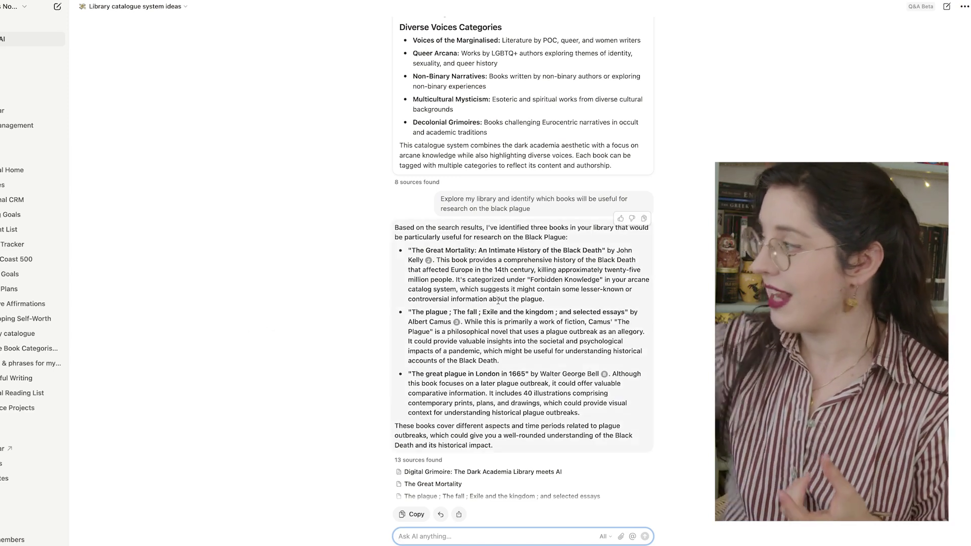
Preview the cited sources behind the AI's black plague book suggestions
mouse_move(458, 324)
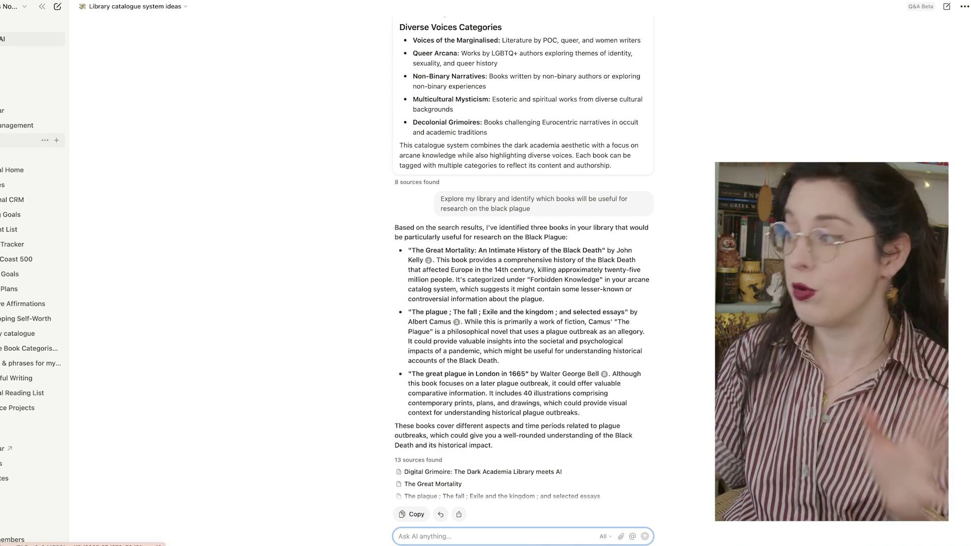
Expand the research section in the sidebar and browse the Literature Database page
left_click(25, 140)
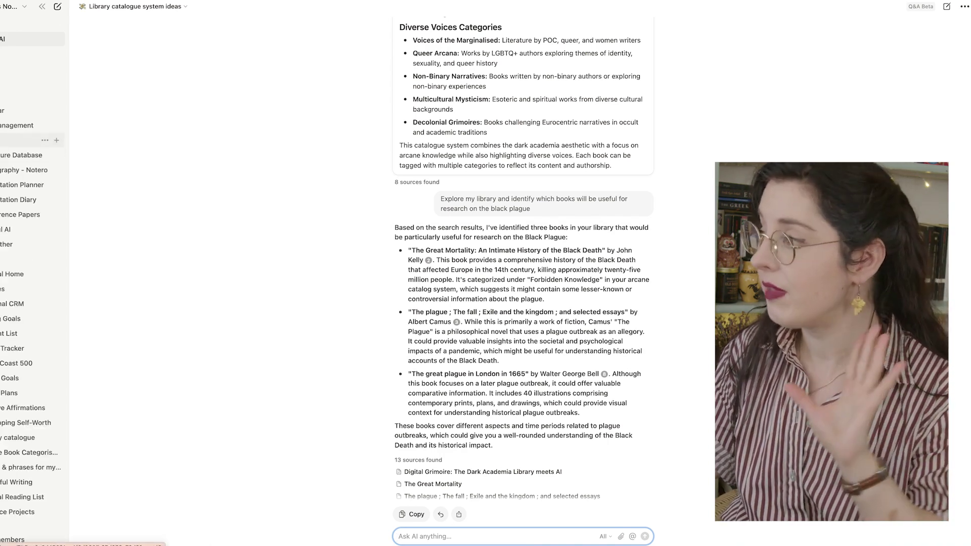
left_click(25, 159)
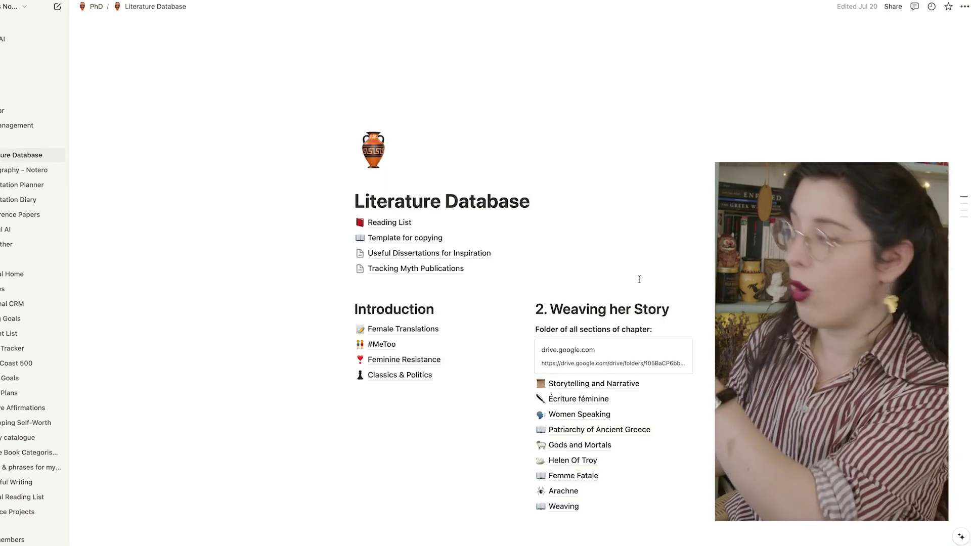
scroll(639, 278, "down", 5)
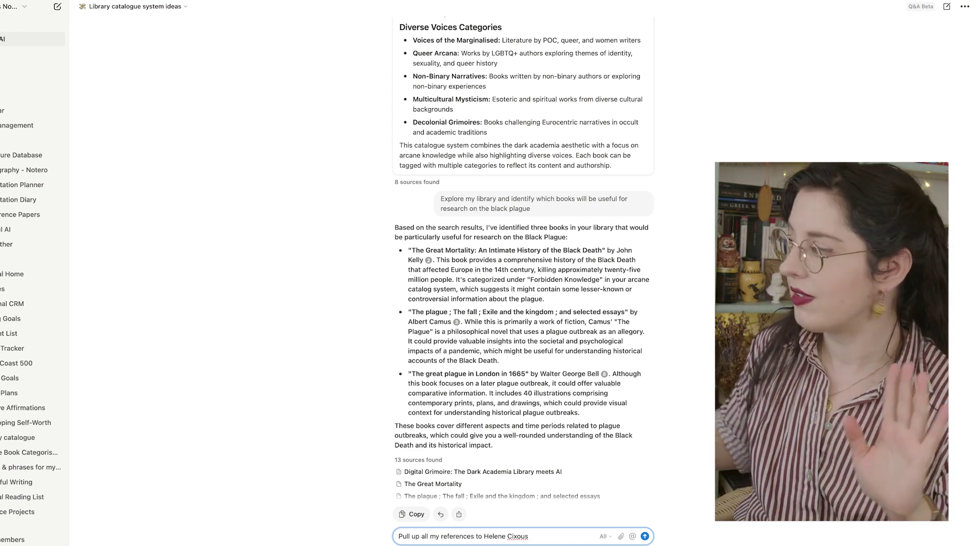
Send the Hélène Cixous references question and preview the cited sources in the reply
key("Return")
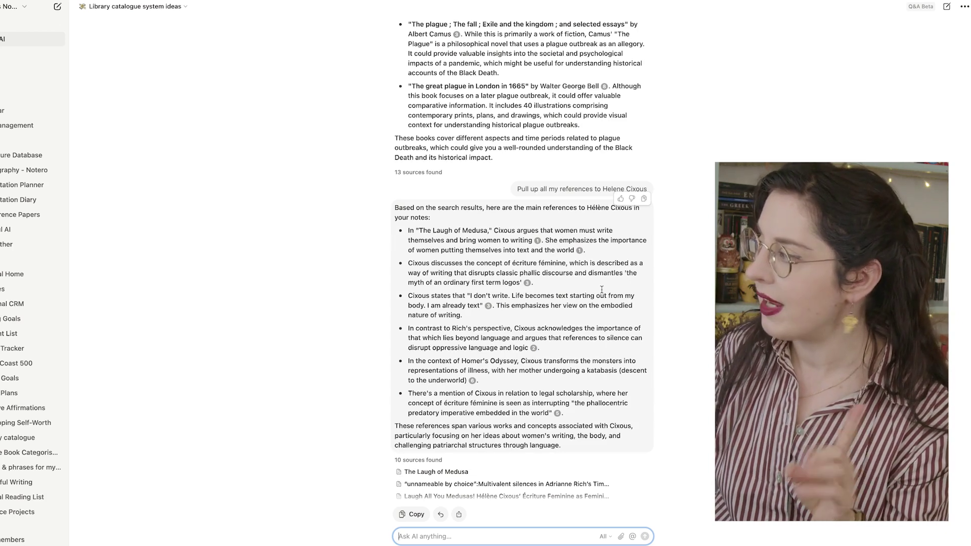
mouse_move(537, 243)
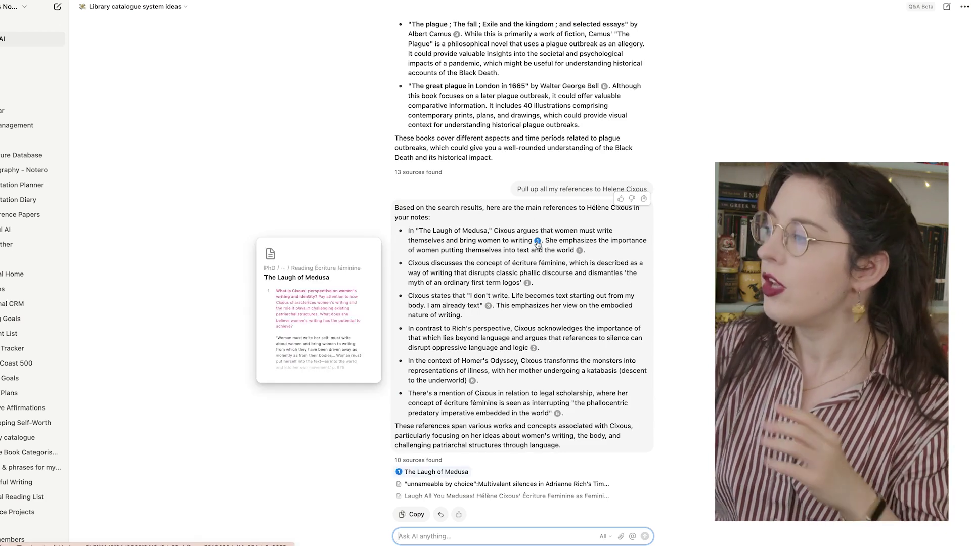
mouse_move(528, 285)
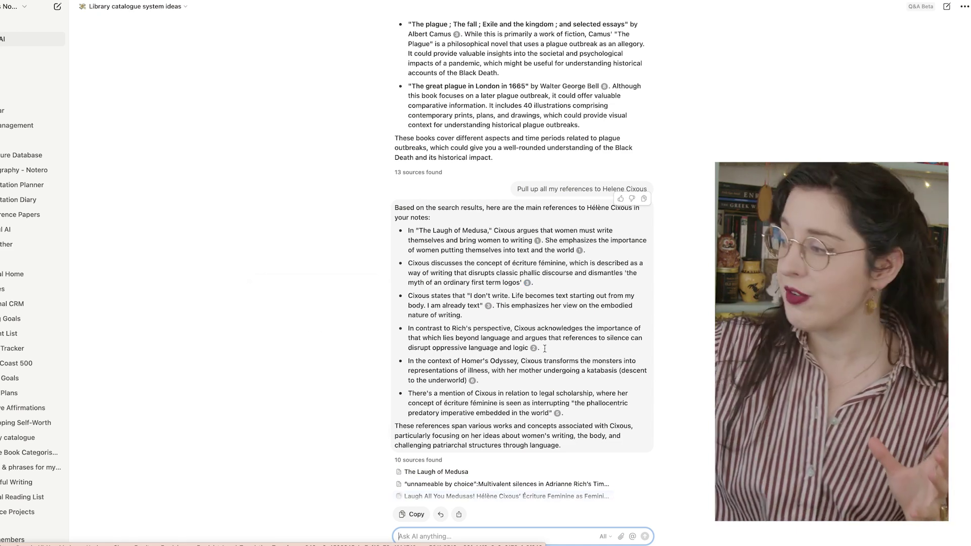
mouse_move(534, 349)
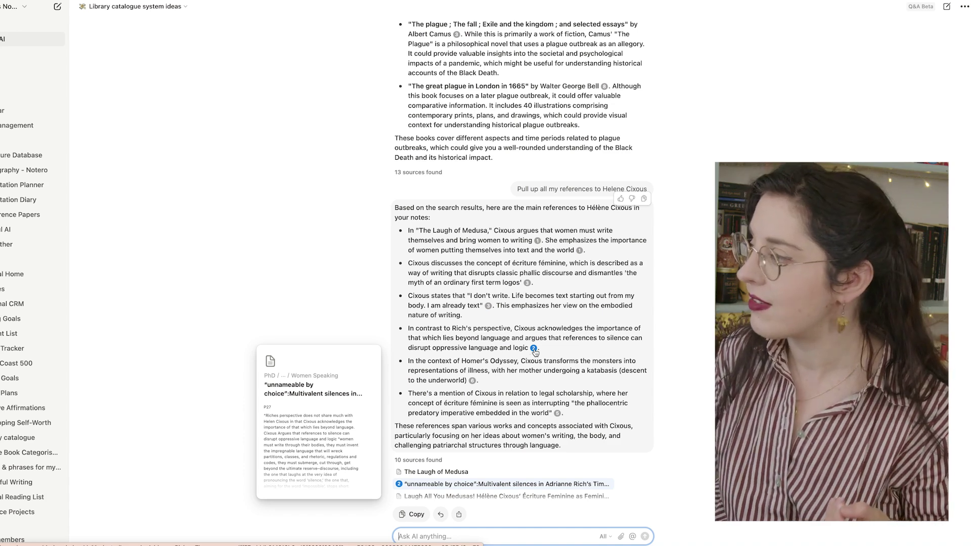
mouse_move(472, 380)
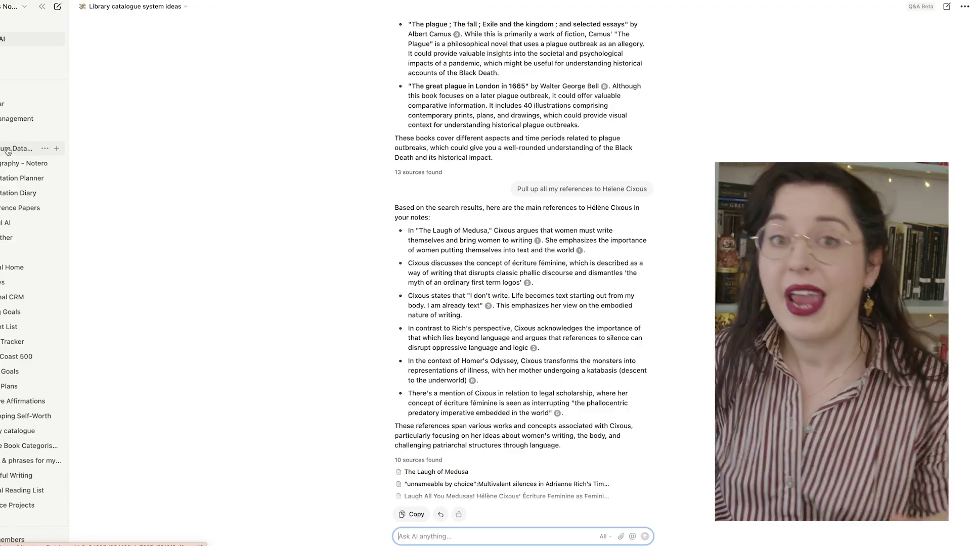
Go to the Literature Database page and open its Medusa section
left_click(8, 151)
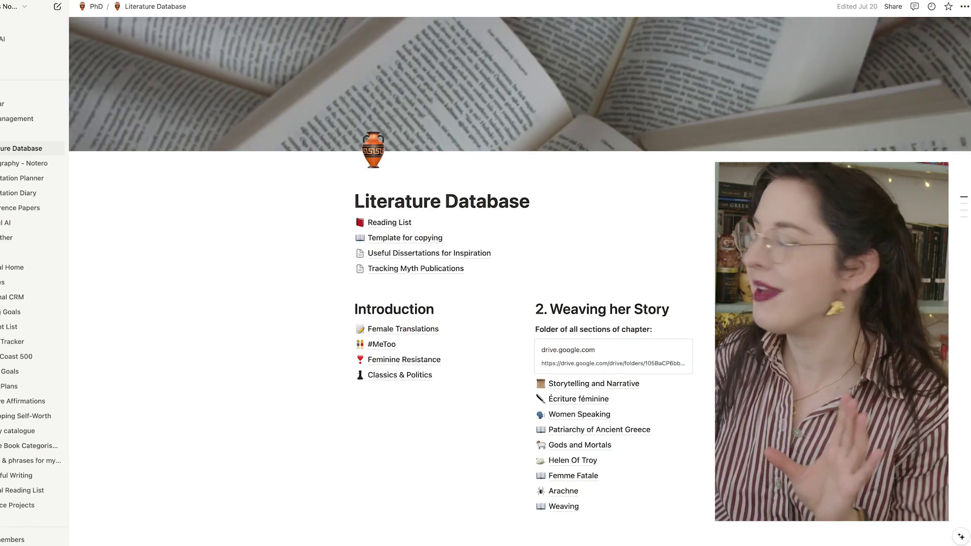
scroll(637, 332, "down", 5)
left_click(576, 311)
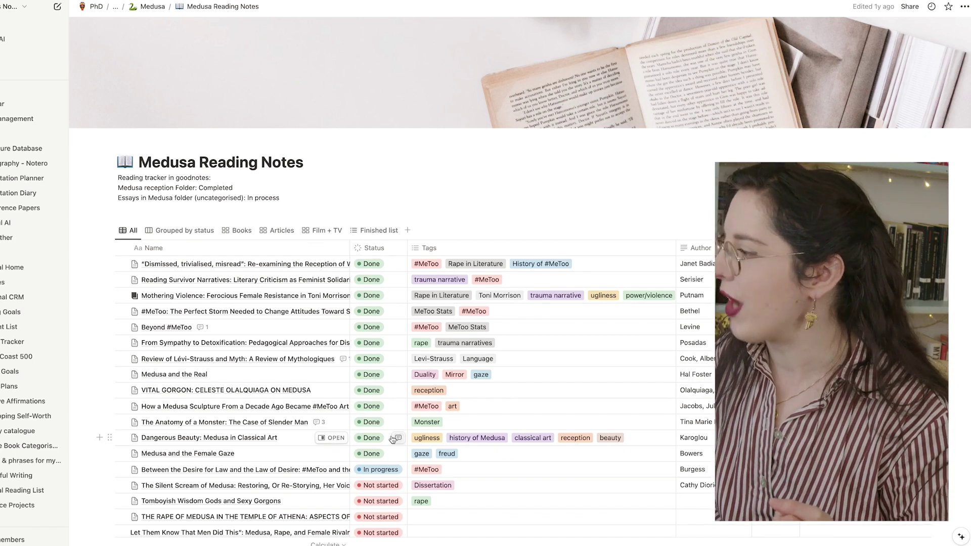
Above the Dangerous Beauty note's first paragraph, ask AI to summarise the notes highlighting key words
left_click(334, 438)
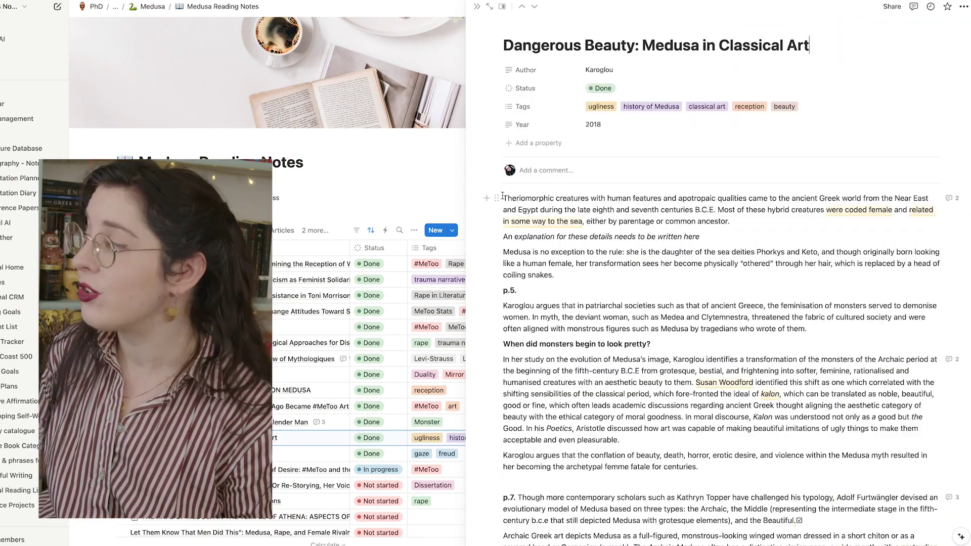
left_click(502, 198)
key("Return")
key("Return")
key("Return")
key("Return")
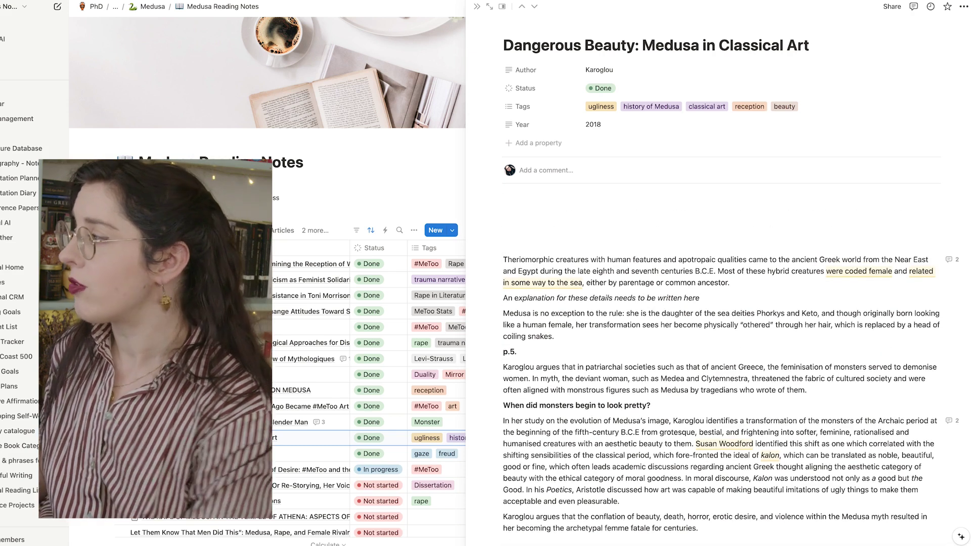
key("Up")
key("Up")
key("Up")
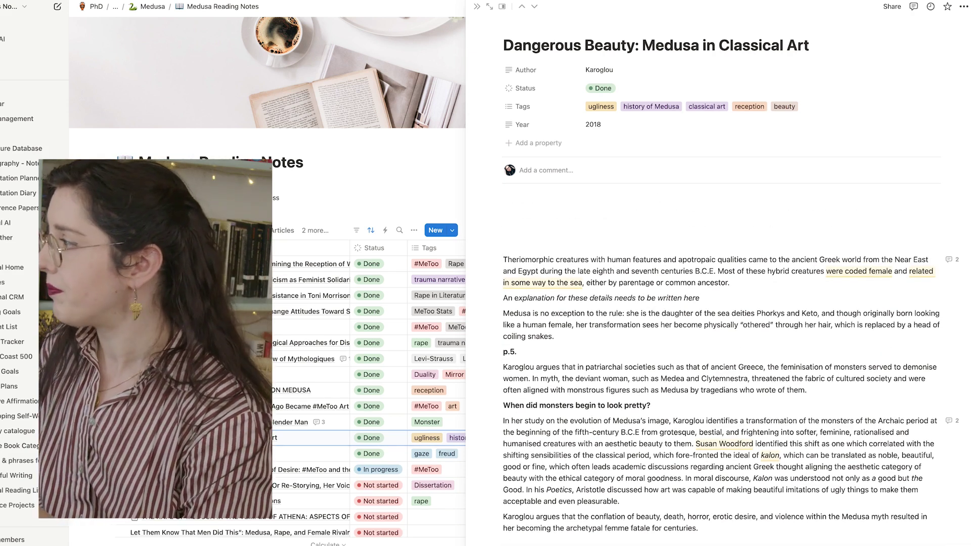
key("space")
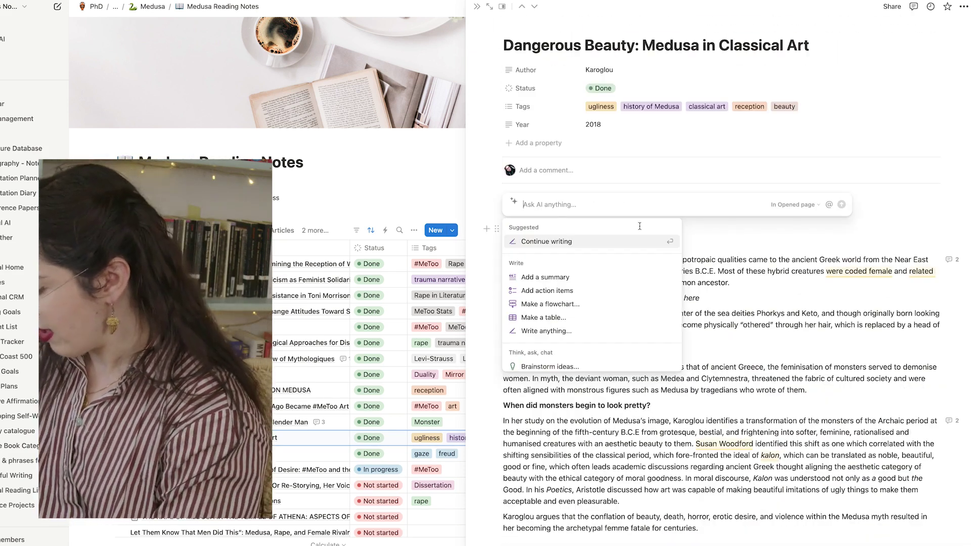
type("Summaris")
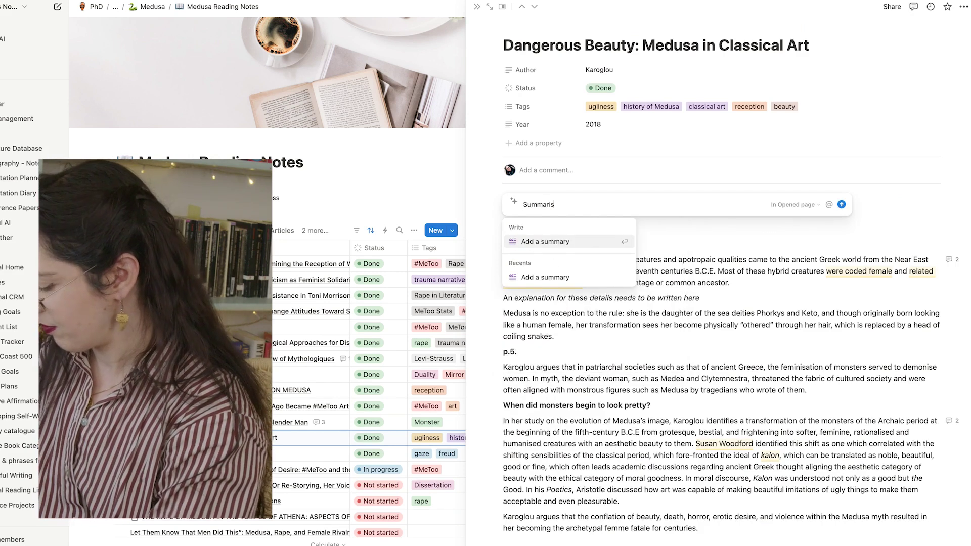
type("e my notes for me, highligh")
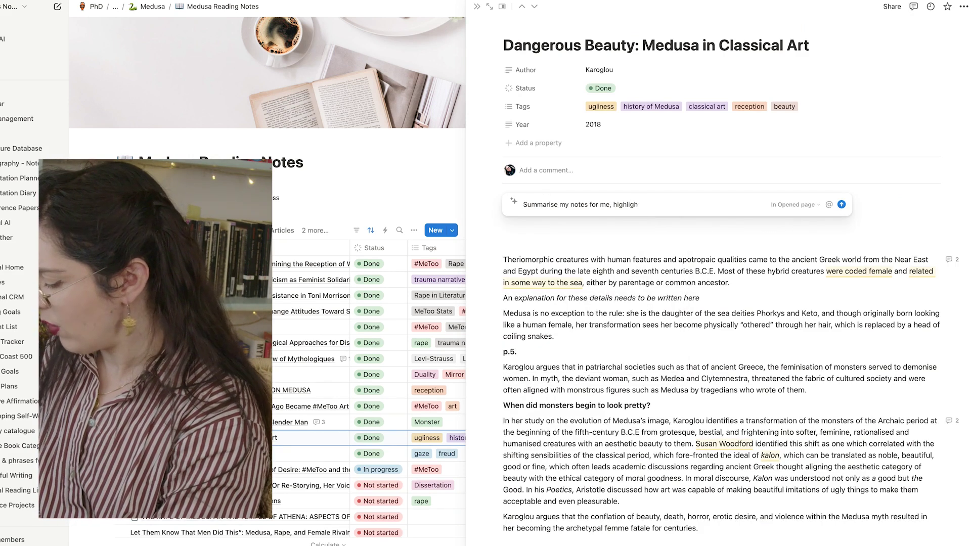
type("tling key words which may be re")
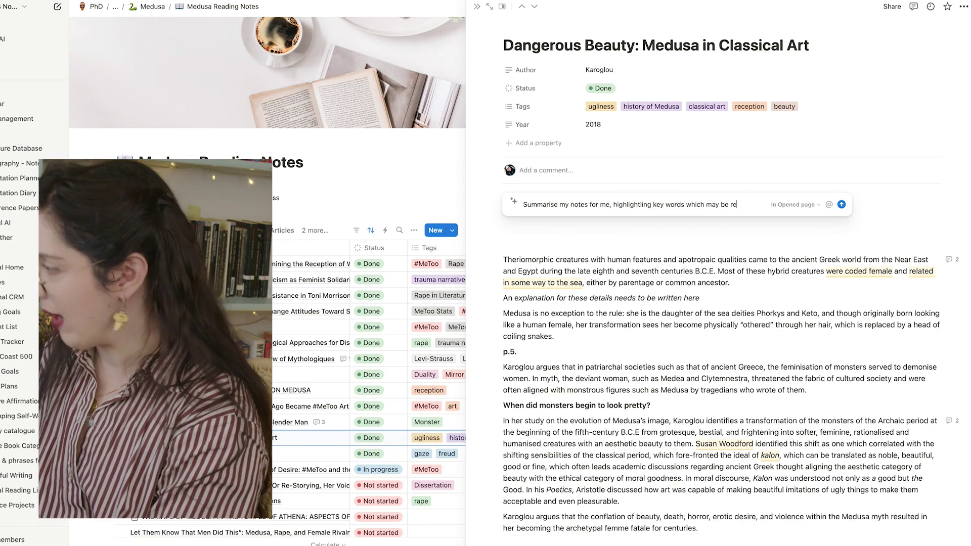
type("levant")
key("Return")
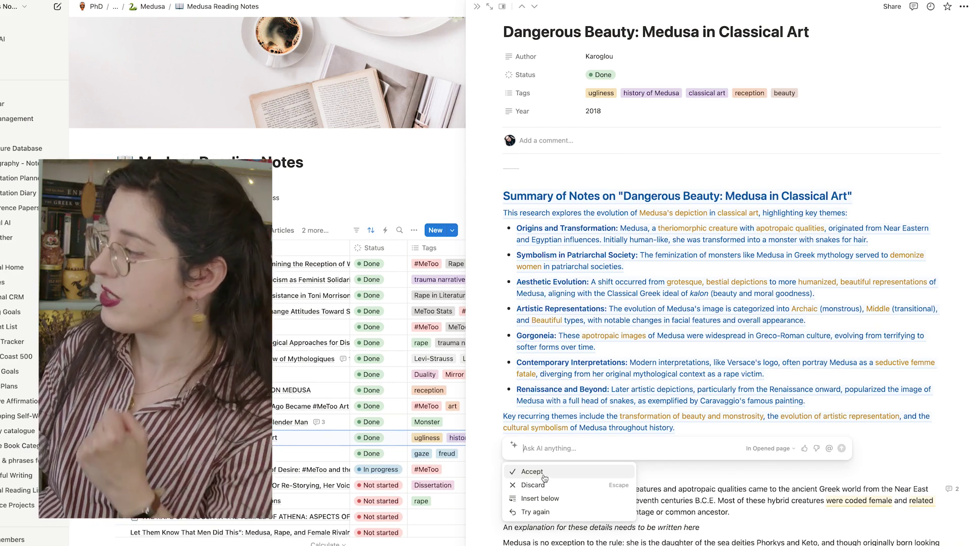
Accept the AI summary into the Dangerous Beauty: Medusa in Classical Art note
left_click(557, 471)
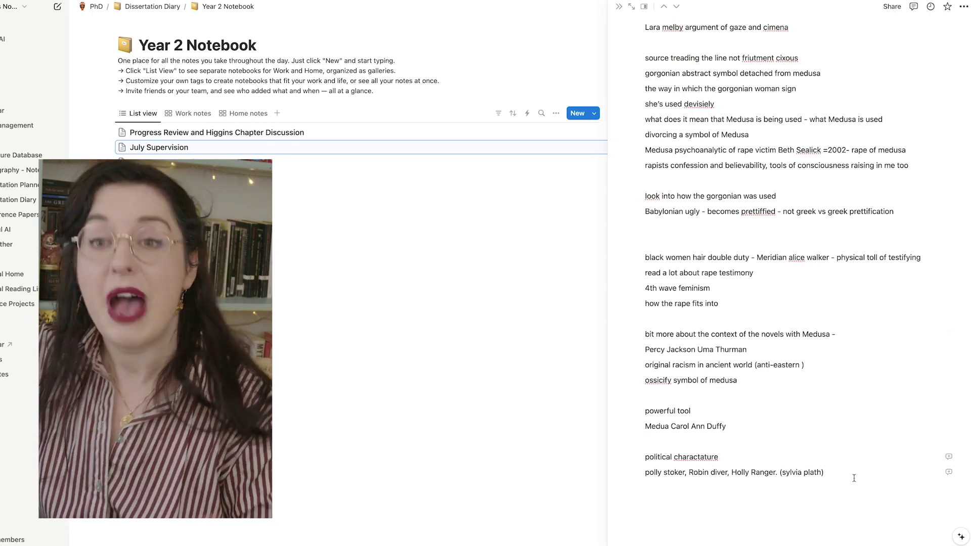
left_click(852, 476)
key("Return")
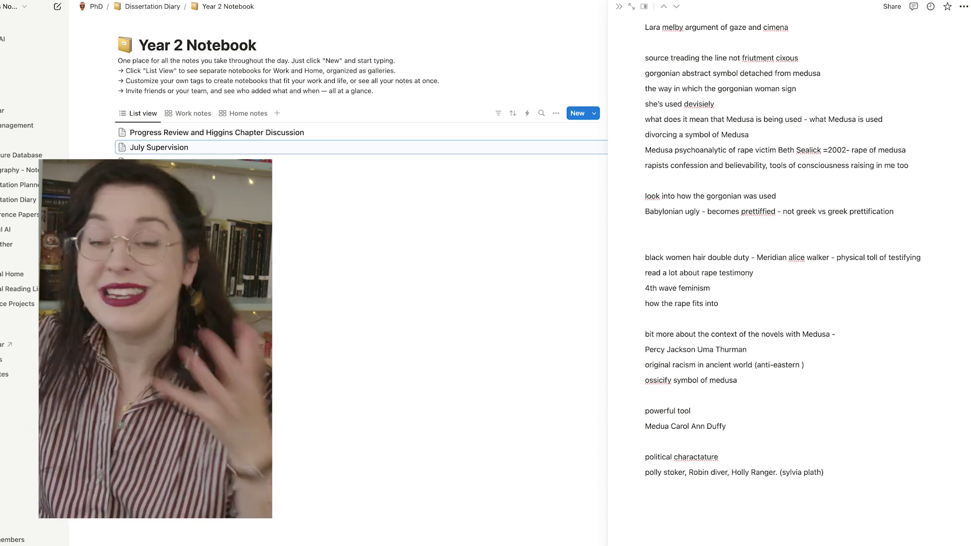
key("space")
type("please")
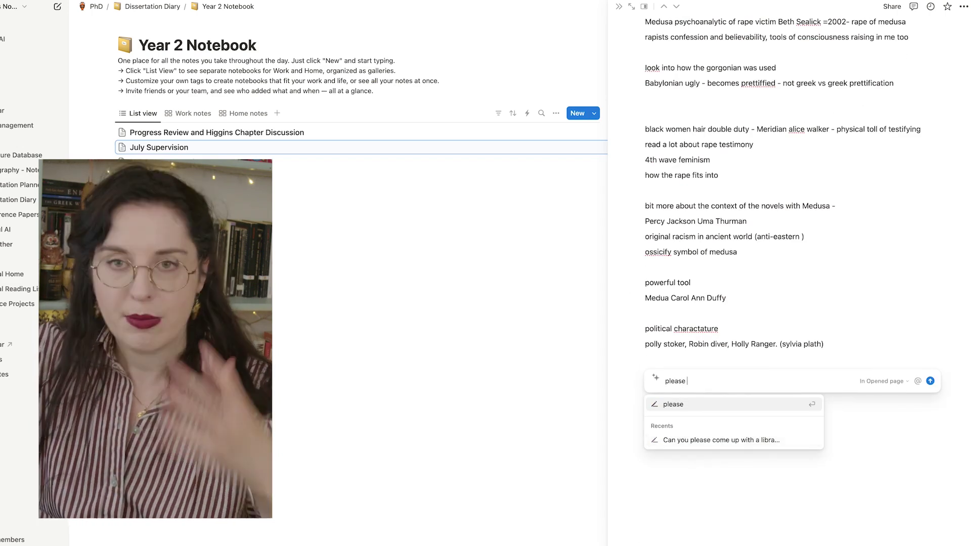
type(" neaten up my notes from supervision and expand upon them")
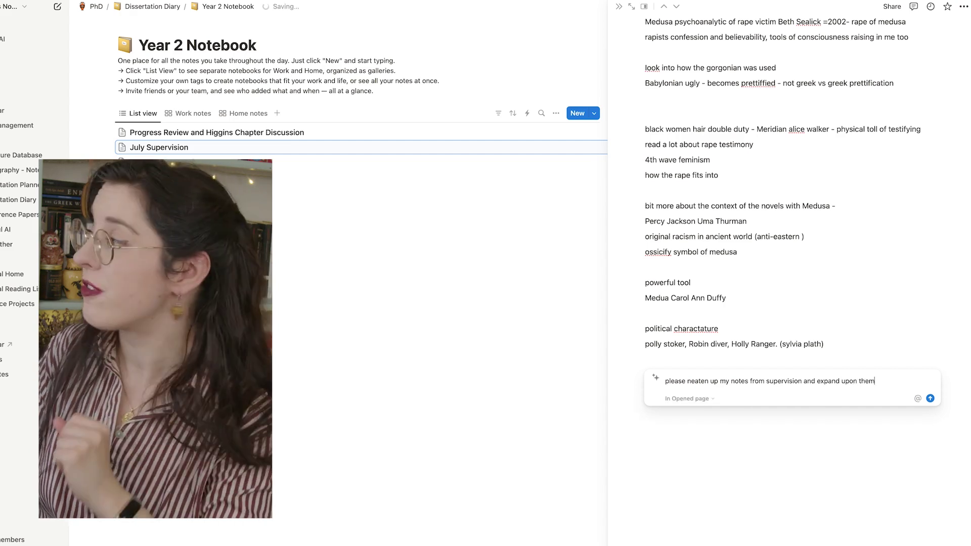
key("Return")
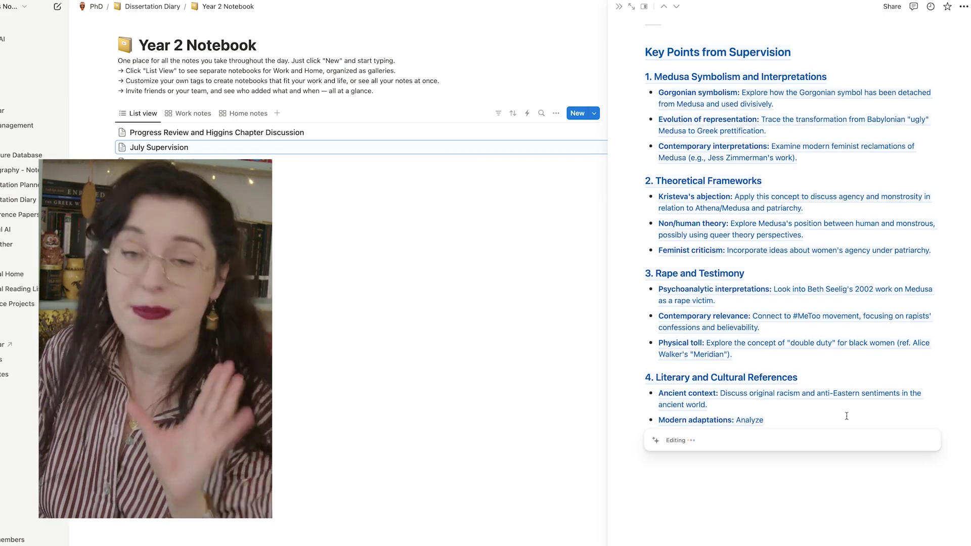
scroll(846, 416, "up", 15)
scroll(645, 241, "down", 8)
scroll(645, 241, "down", 3)
scroll(645, 241, "up", 8)
scroll(645, 241, "down", 7)
scroll(645, 242, "up", 1)
scroll(645, 241, "down", 6)
scroll(645, 242, "up", 8)
scroll(645, 241, "up", 10)
scroll(645, 241, "down", 13)
scroll(645, 241, "up", 1)
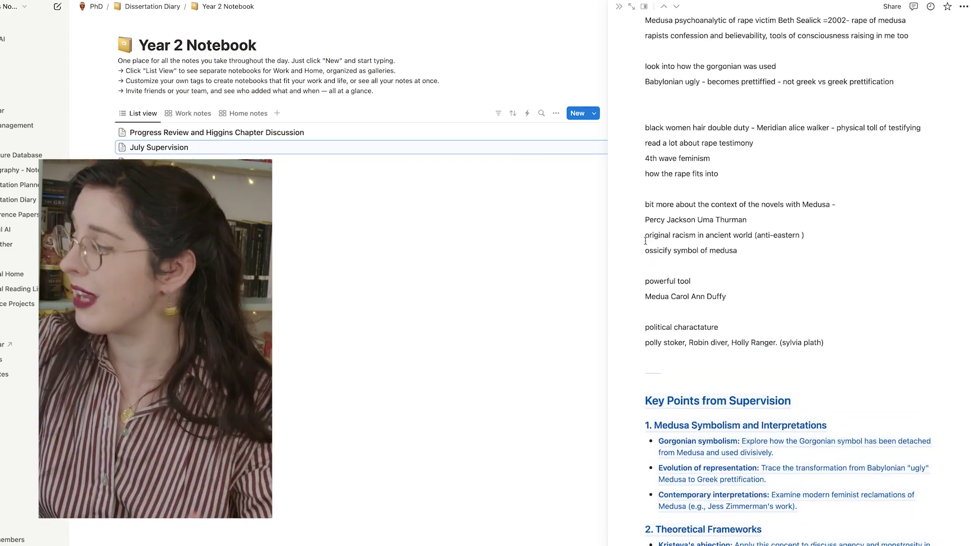
scroll(645, 241, "down", 8)
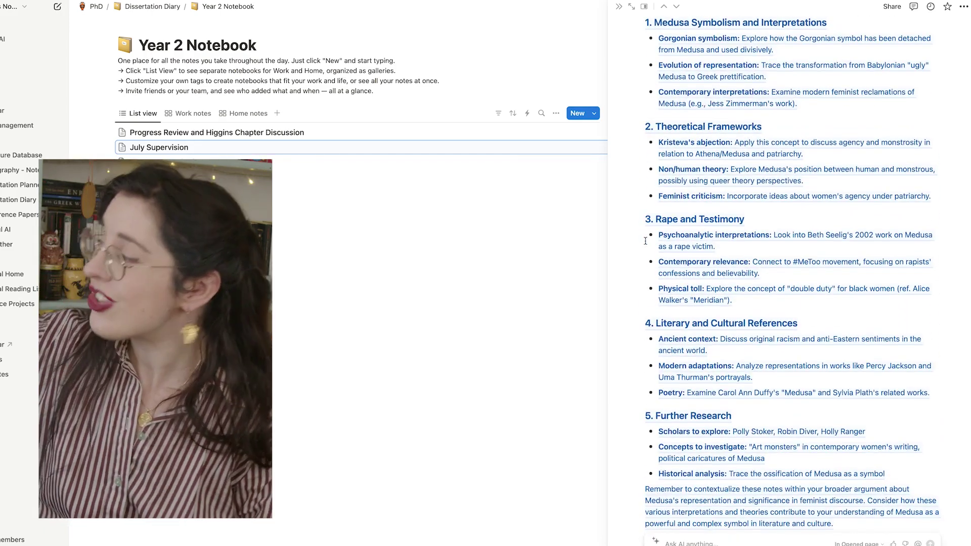
scroll(645, 242, "up", 2)
scroll(645, 242, "up", 5)
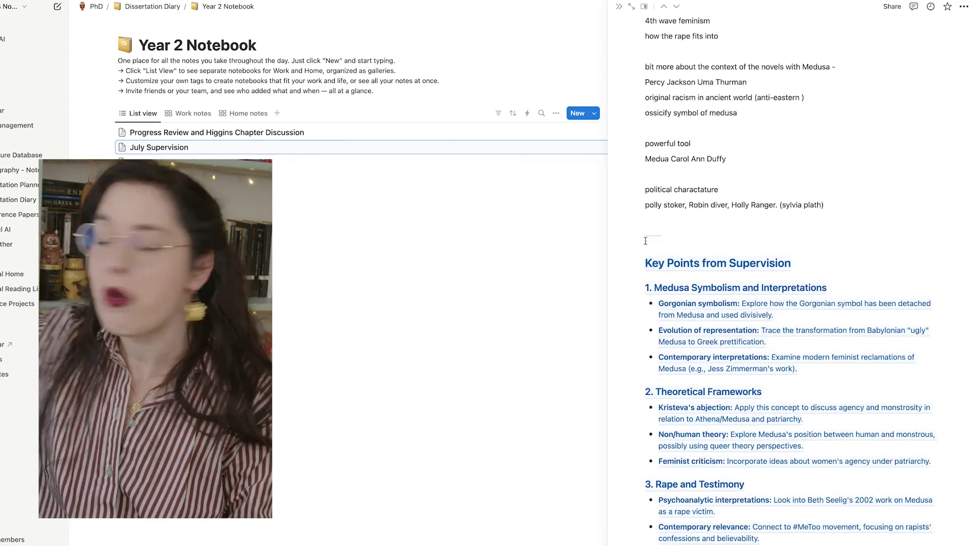